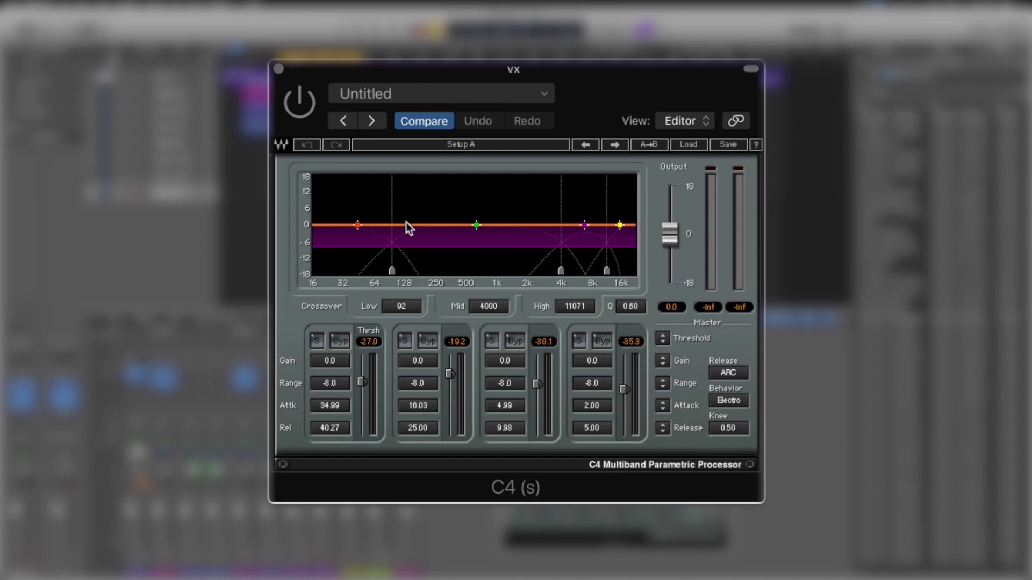
Step: Drag the low crossover to 81 Hz and bring the mid crossover from 4000 down to 1659 Hz
mouse_move(392, 270)
mouse_down()
mouse_move(441, 270)
mouse_move(355, 271)
mouse_move(385, 270)
mouse_up()
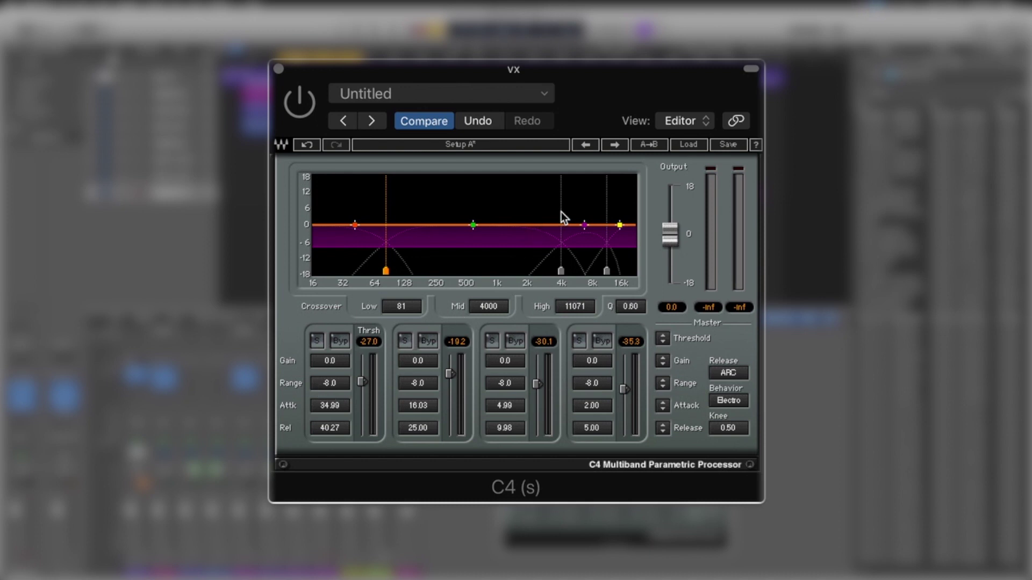
drag(561, 271, 521, 271)
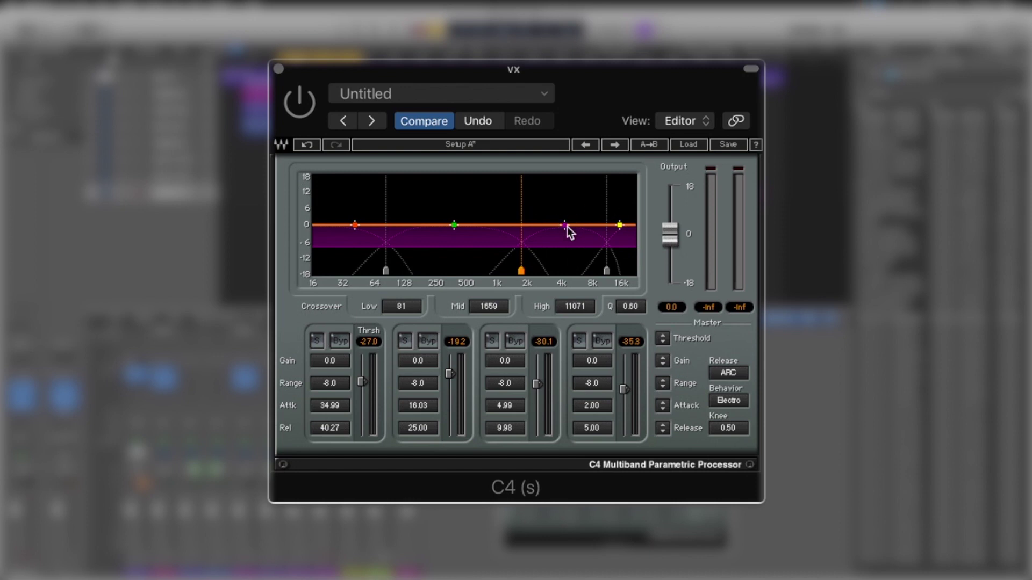
Step: Solo band 3 and audition it against the vocal playback
click(492, 342)
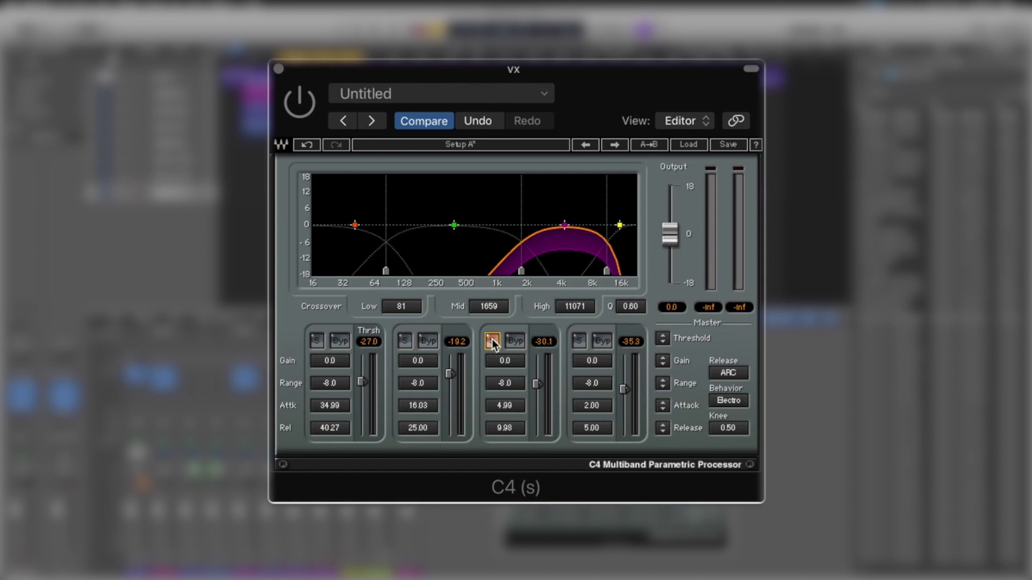
key(space)
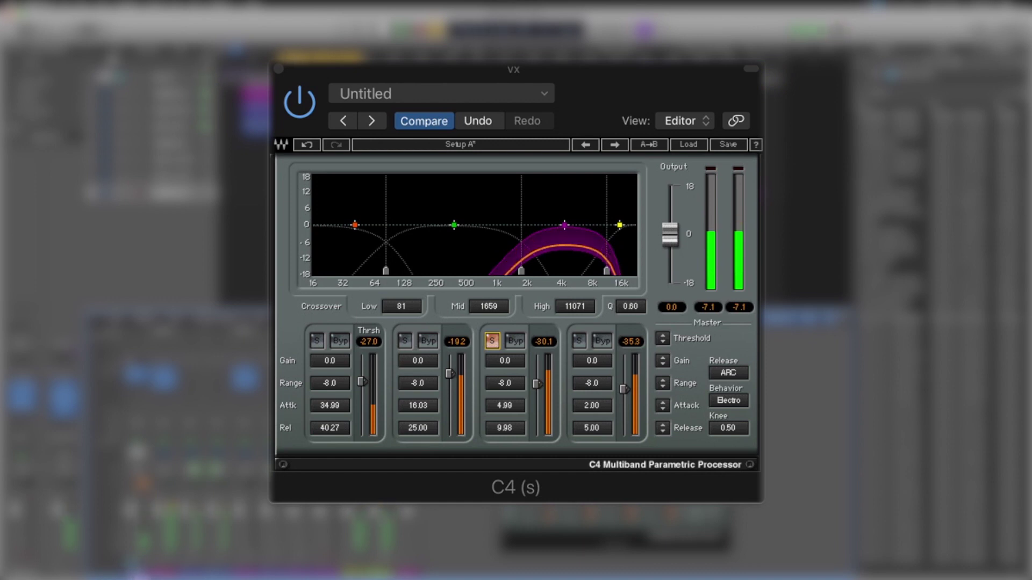
key(space)
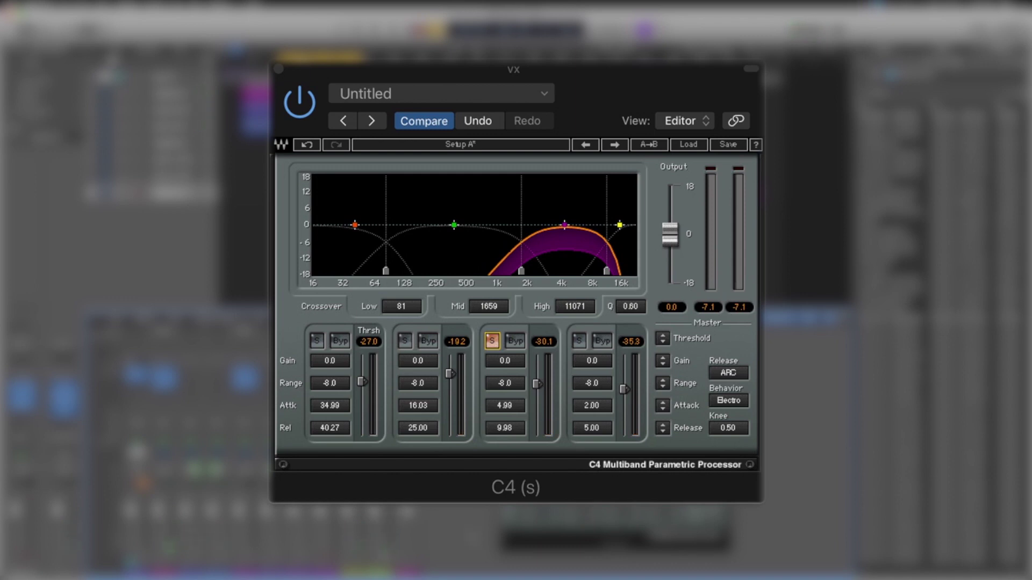
click(527, 227)
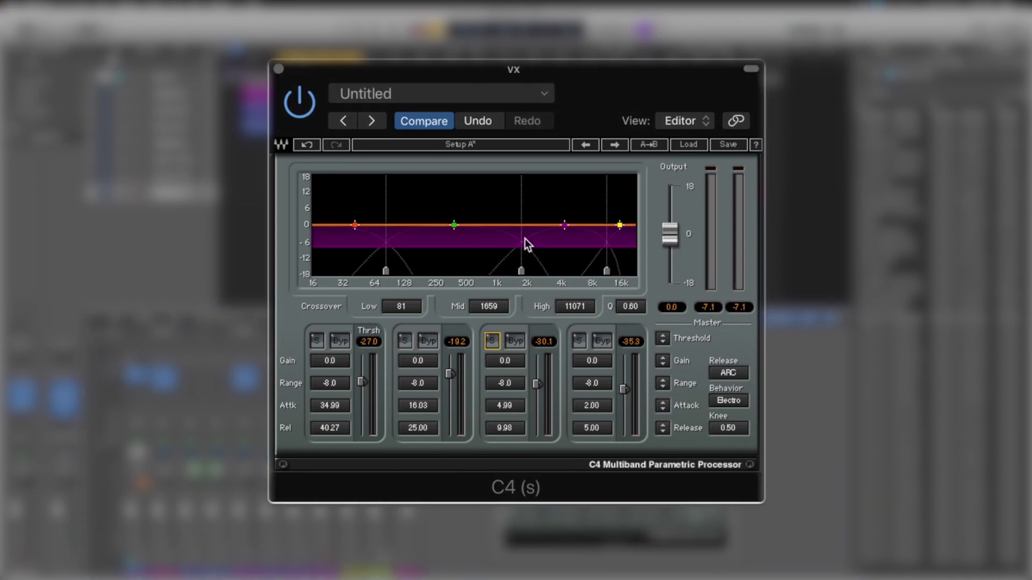
click(492, 341)
Step: Narrow band 3 by setting the mid crossover to 1338 Hz and the high crossover to 4271 Hz
drag(521, 271, 539, 270)
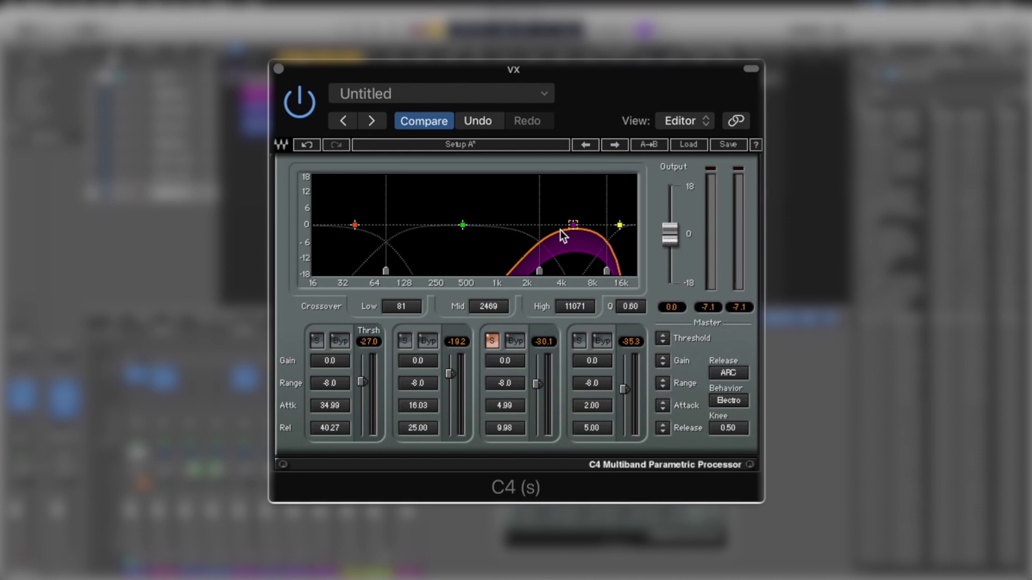
key(space)
drag(539, 271, 525, 270)
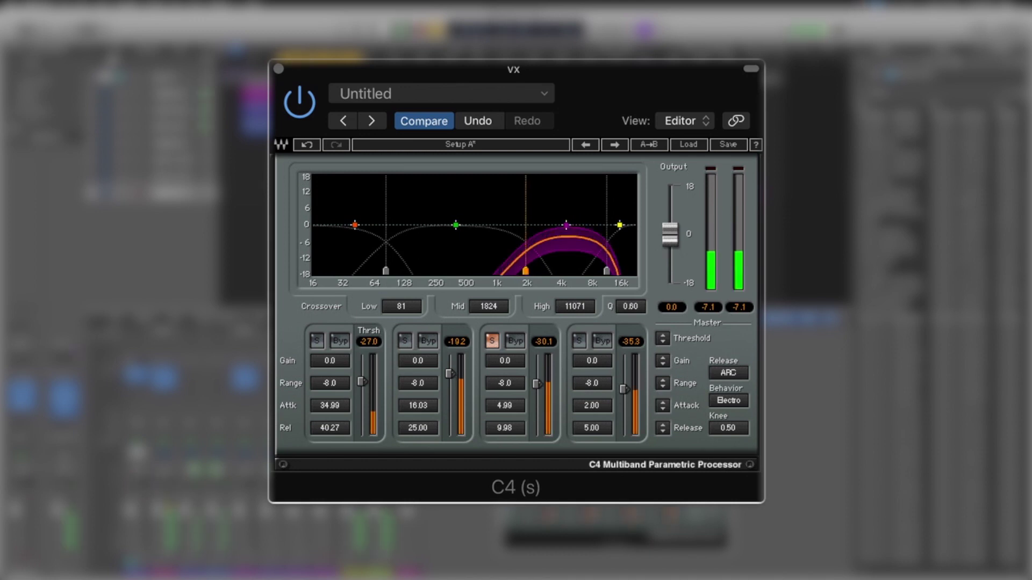
drag(526, 229, 506, 229)
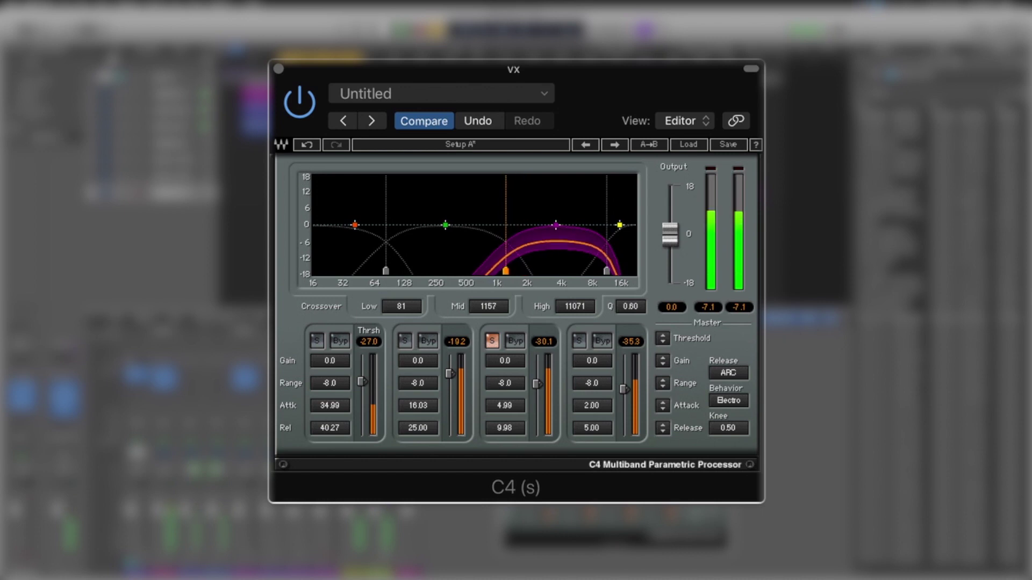
drag(607, 228, 569, 229)
drag(506, 228, 564, 231)
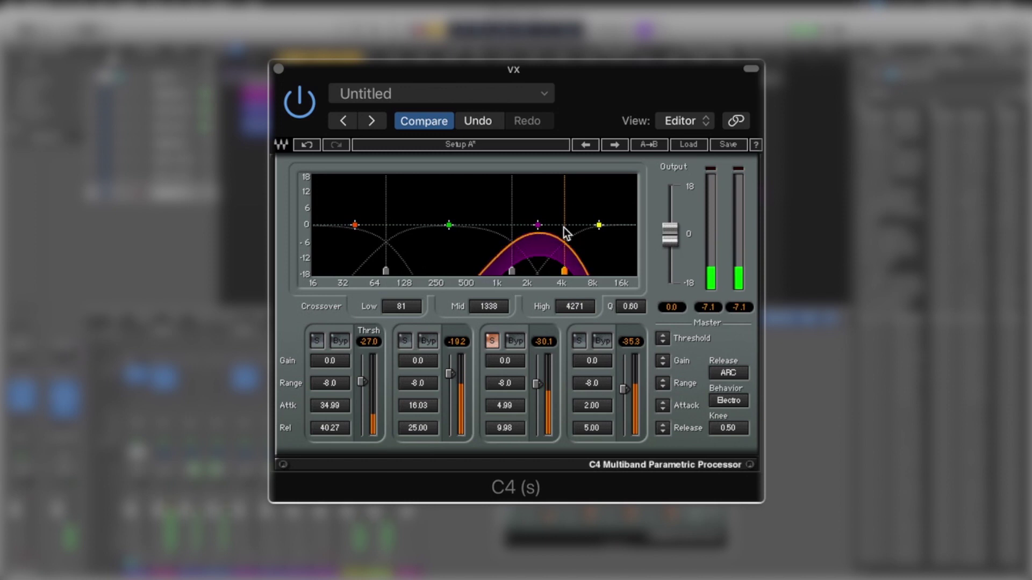
Step: Return the thresholds of bands 1–4 to 0.0 dB, then release band 3's solo
drag(450, 374, 450, 355)
alt+click(363, 382)
alt+click(623, 389)
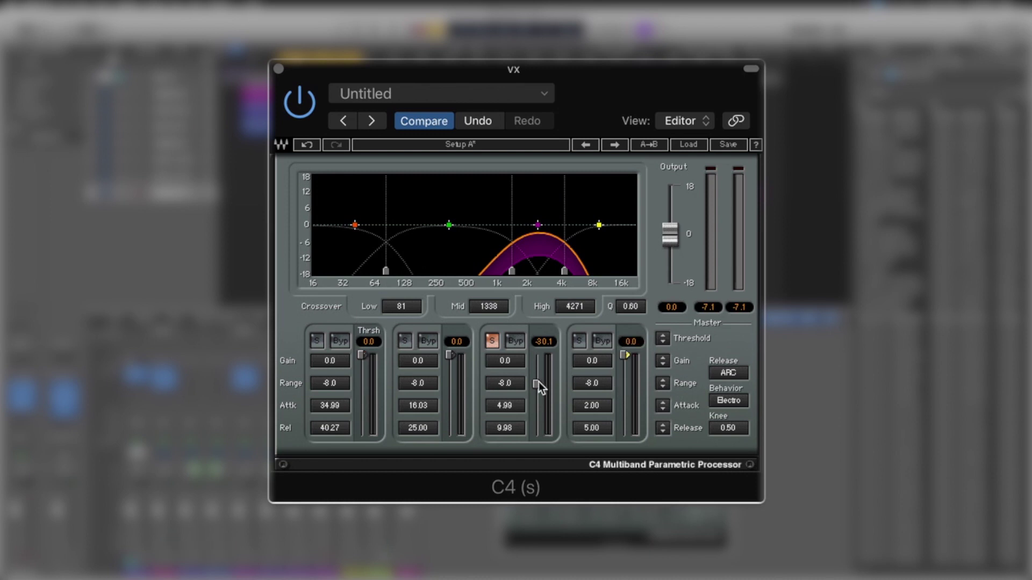
alt+click(538, 383)
click(491, 341)
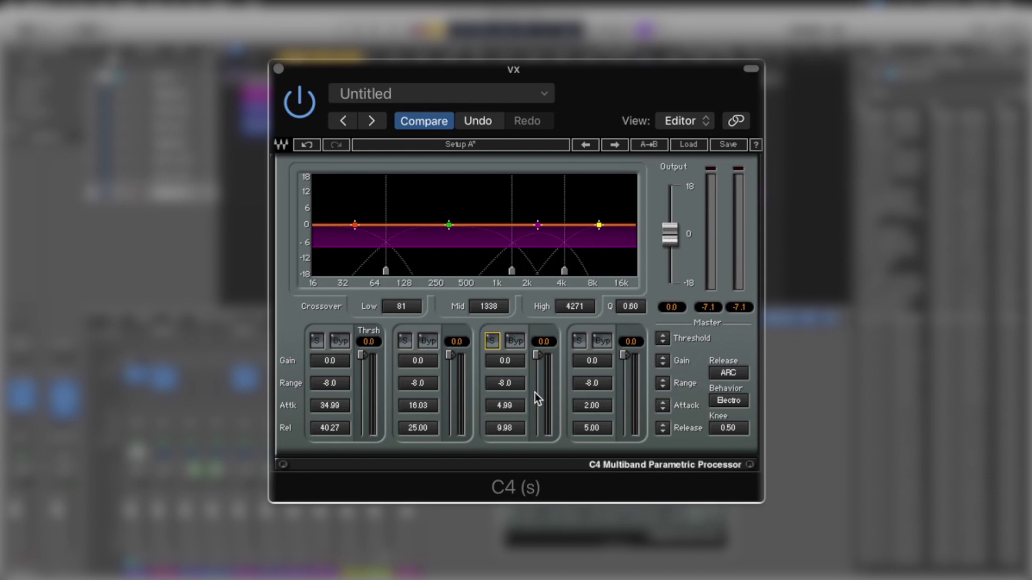
Step: Pull band 3's threshold down to -23.4 dB while the vocal plays
key(space)
drag(537, 356, 537, 388)
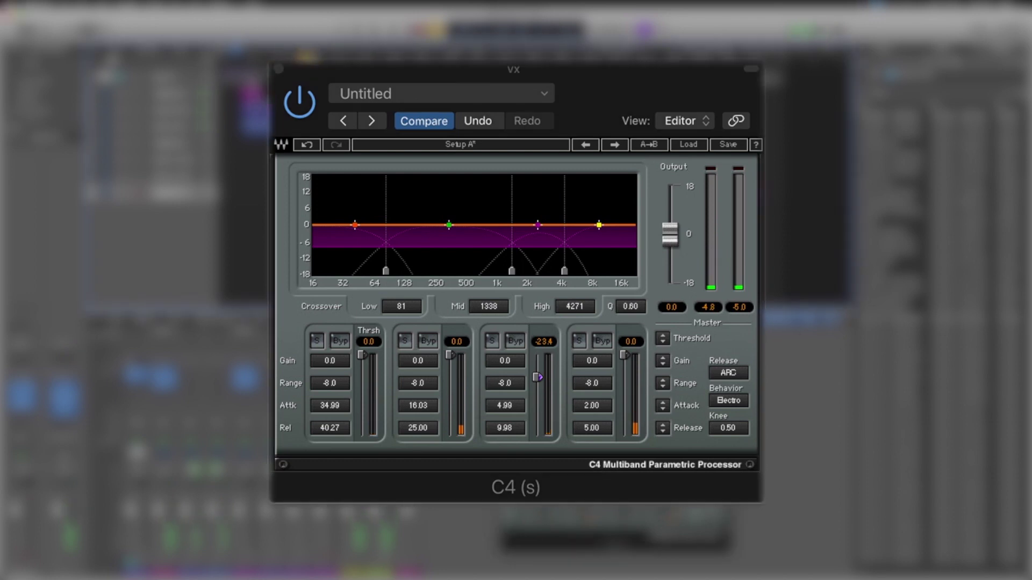
key(space)
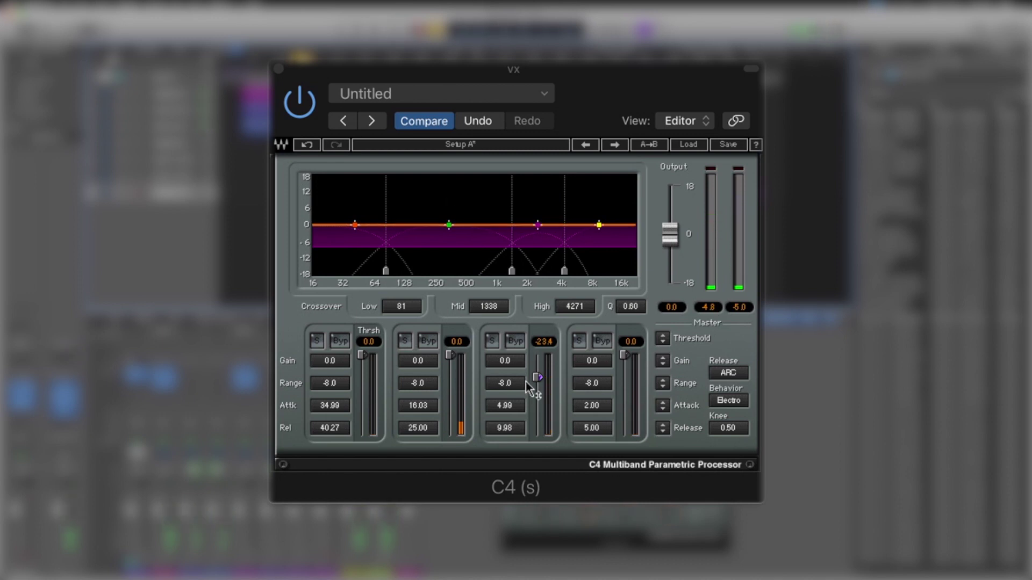
Step: Solo band 3, widen it with crossovers at 1906 Hz and 6540 Hz, then unsolo it
click(491, 341)
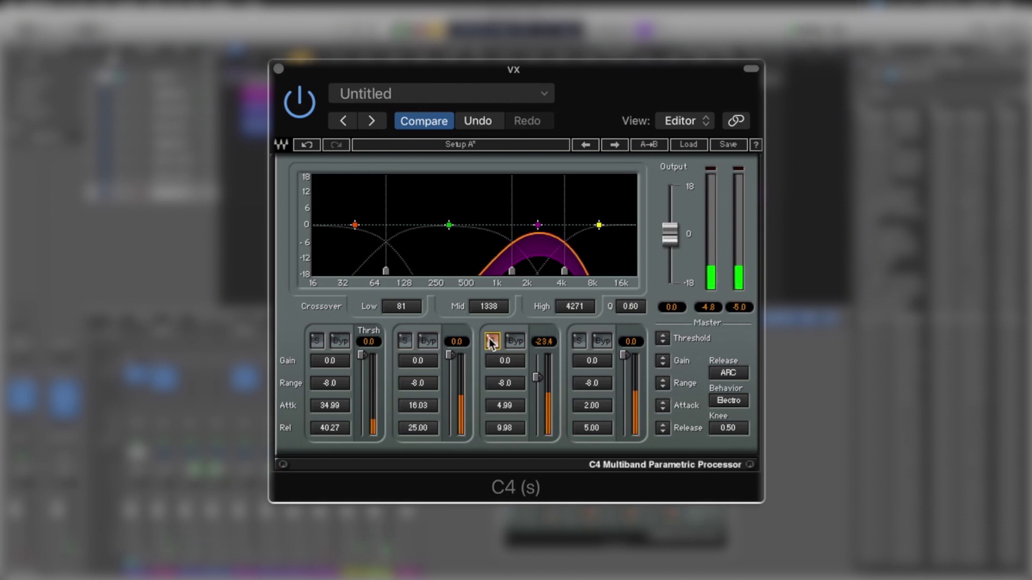
drag(563, 235, 583, 234)
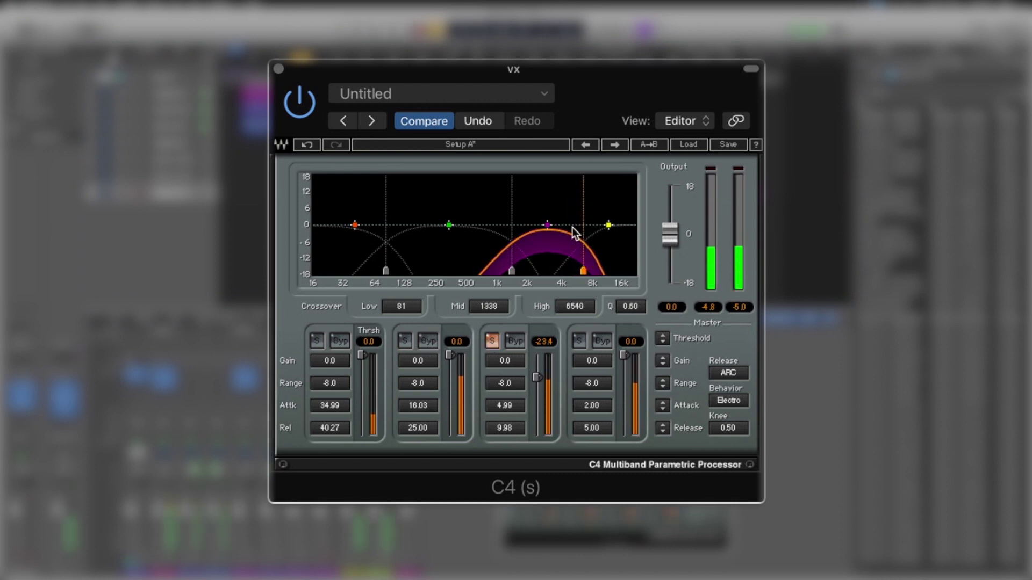
drag(516, 225, 528, 226)
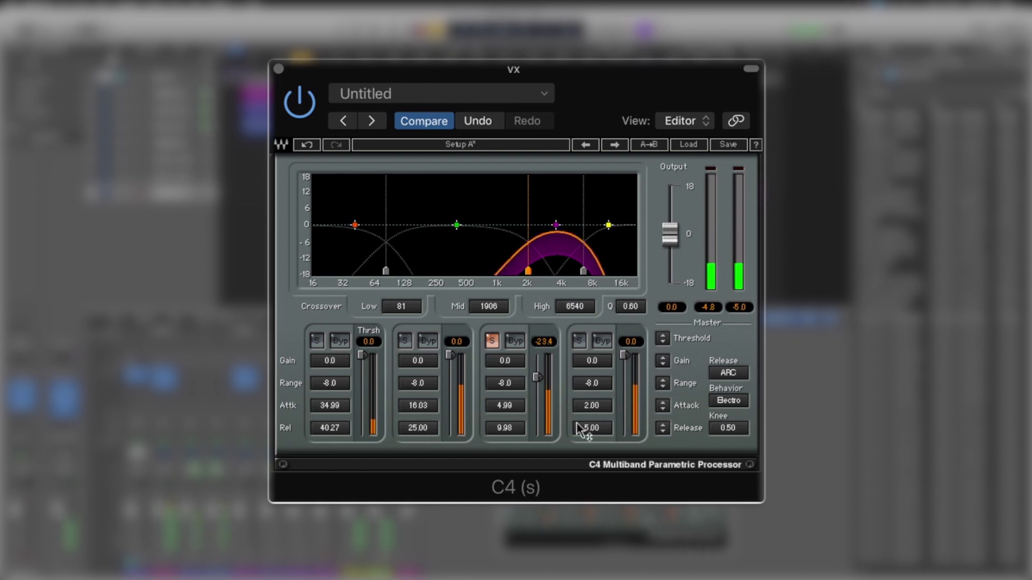
click(492, 340)
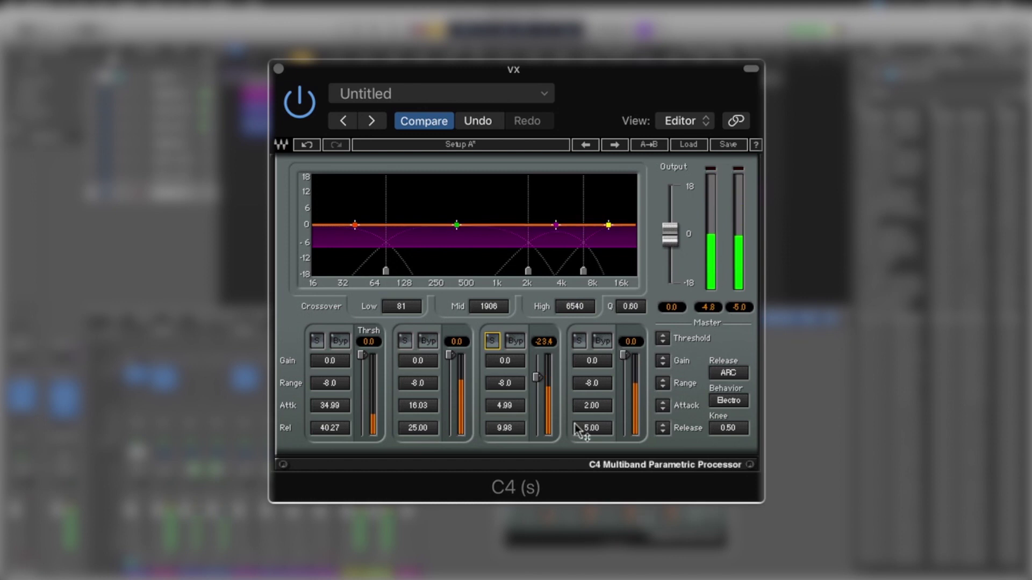
Step: Set band 3's release time to 20
click(501, 430)
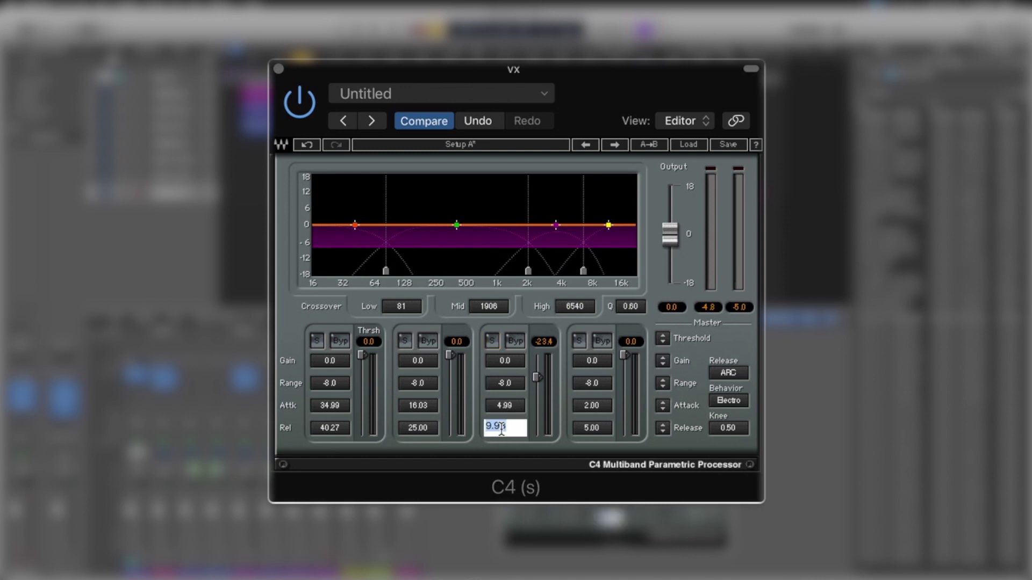
text(20)
key(Return)
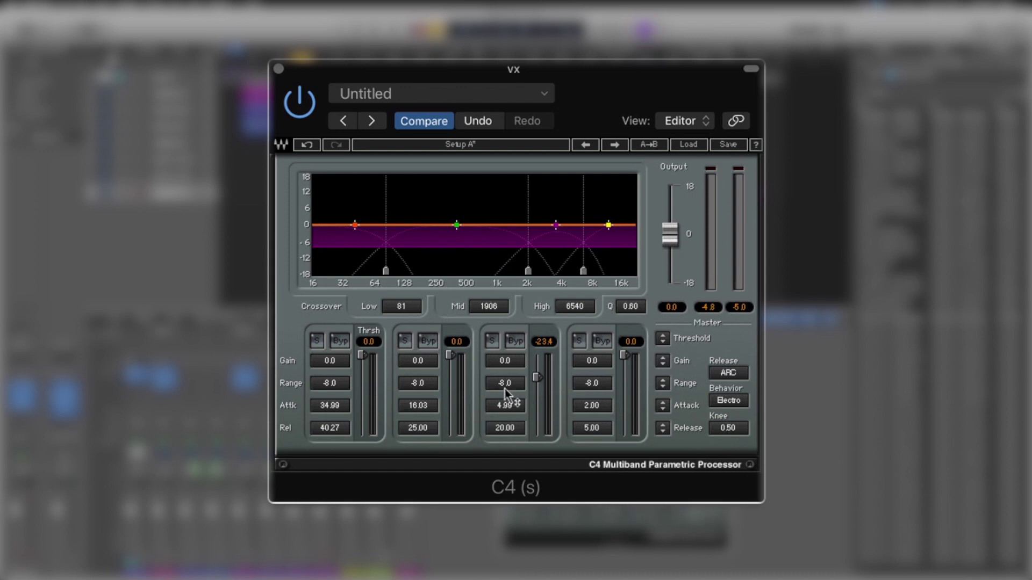
Step: Lower band 3's threshold to -27.5 dB and audition the vocal
drag(536, 378, 537, 382)
key(space)
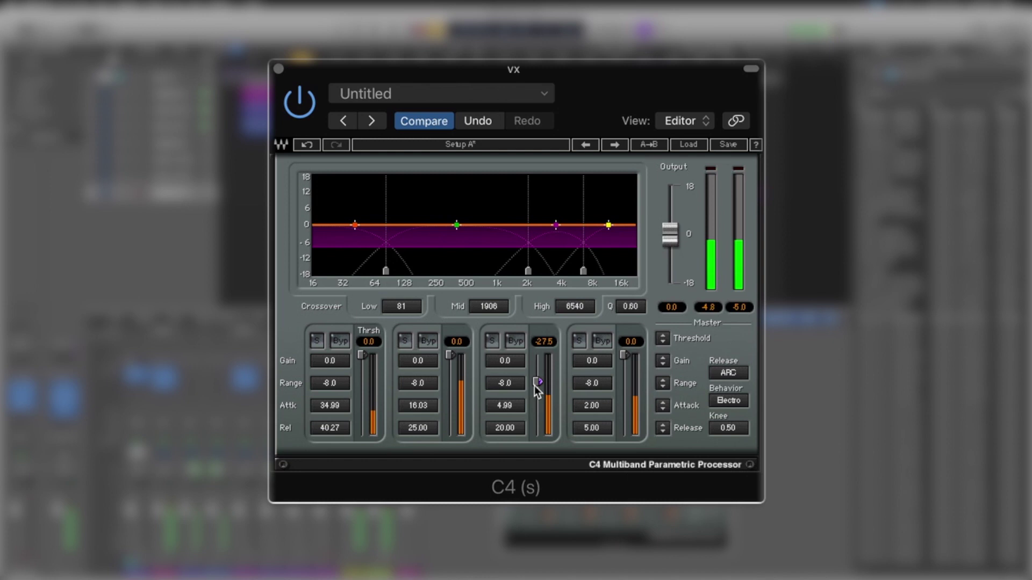
key(space)
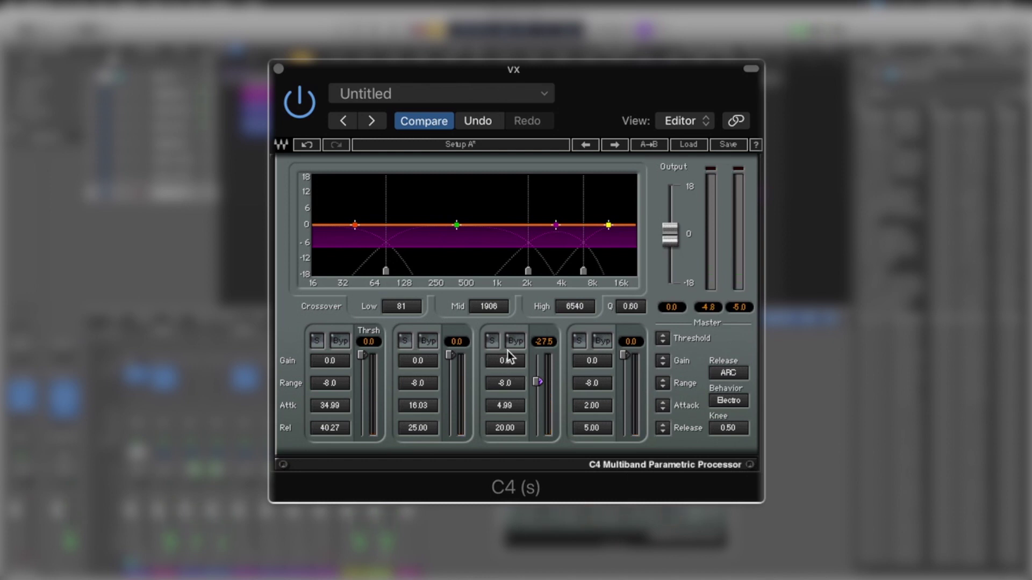
Step: Toggle the C4 processor off, on, and off again to compare against bypass
click(297, 120)
click(297, 121)
click(296, 121)
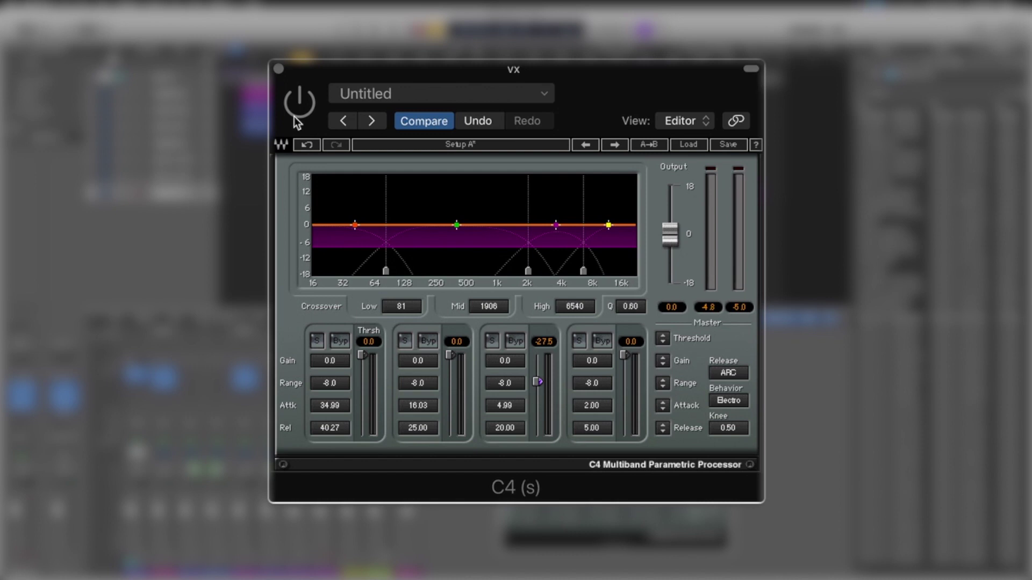
key(space)
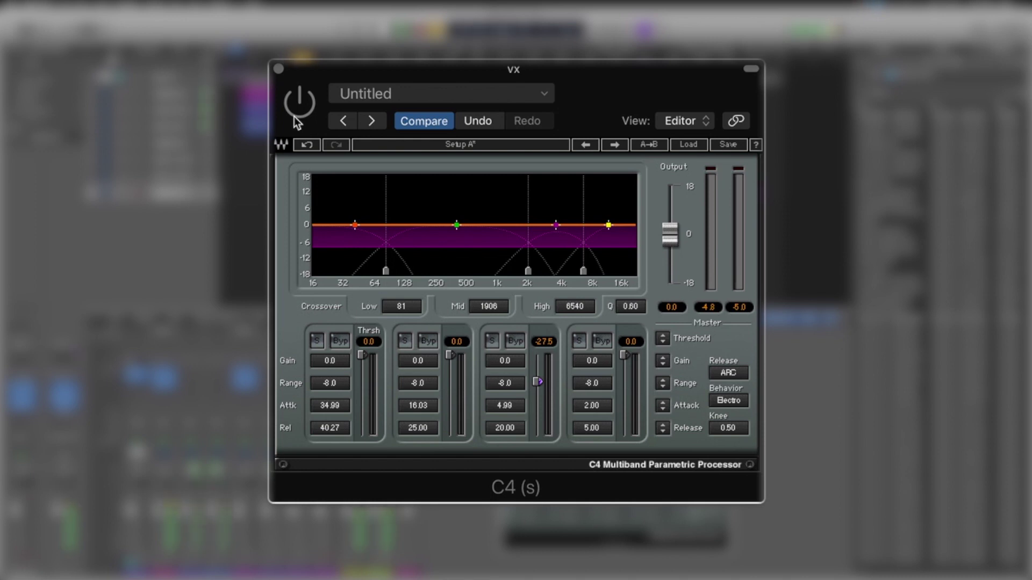
click(295, 117)
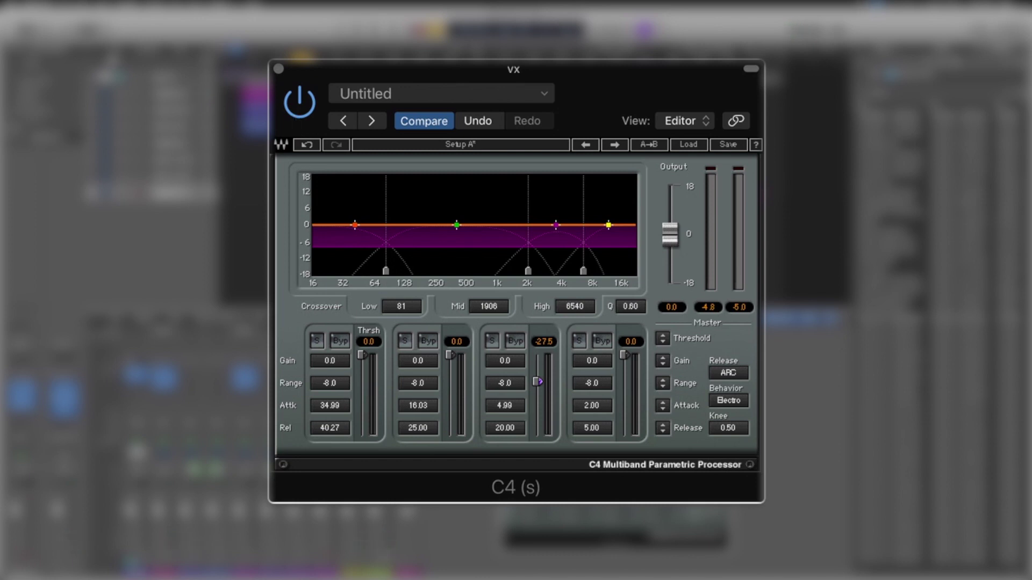
click(293, 101)
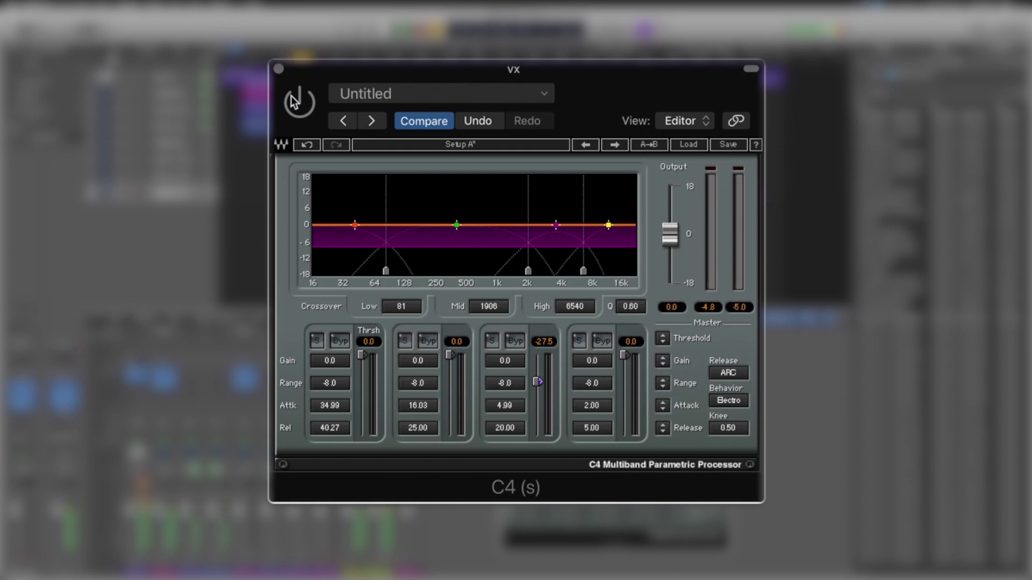
click(293, 101)
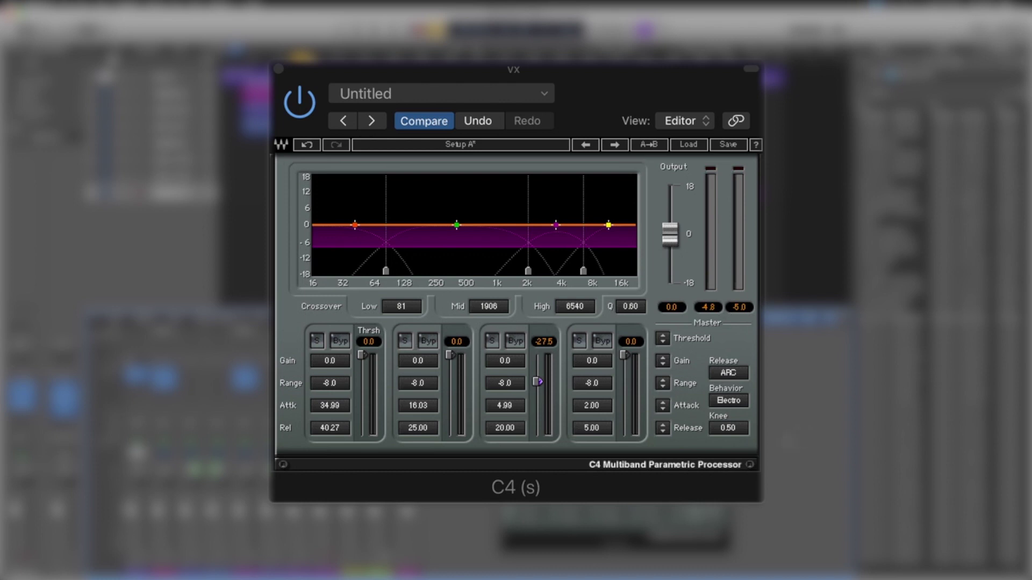
Step: Boost band 2 by 3.4 dB at a 1933 Hz mid crossover; set band 1 to 86 Hz, -0.5 dB
mouse_move(457, 226)
mouse_down()
mouse_move(458, 199)
mouse_move(458, 216)
mouse_up()
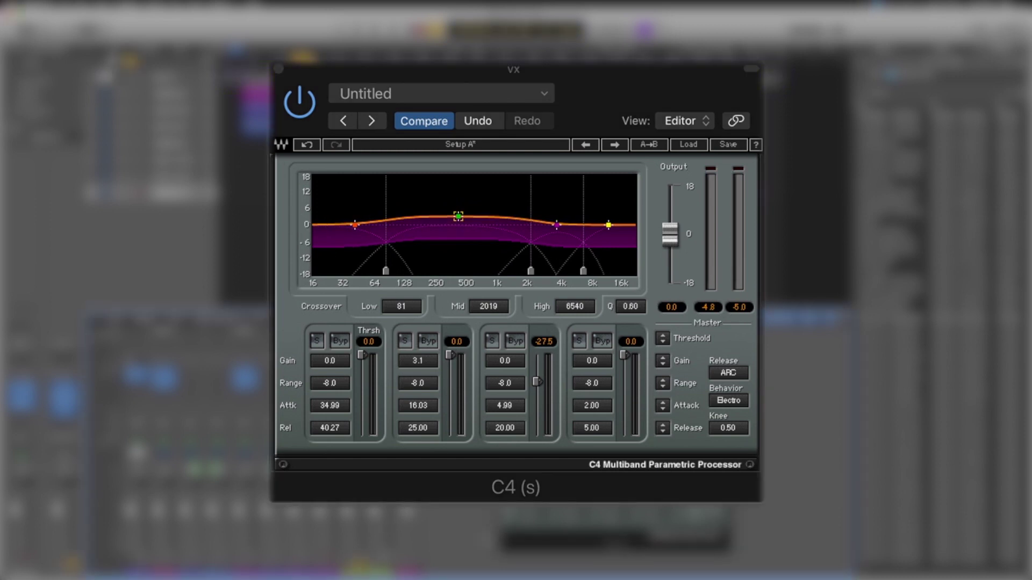
drag(459, 217, 458, 216)
key(space)
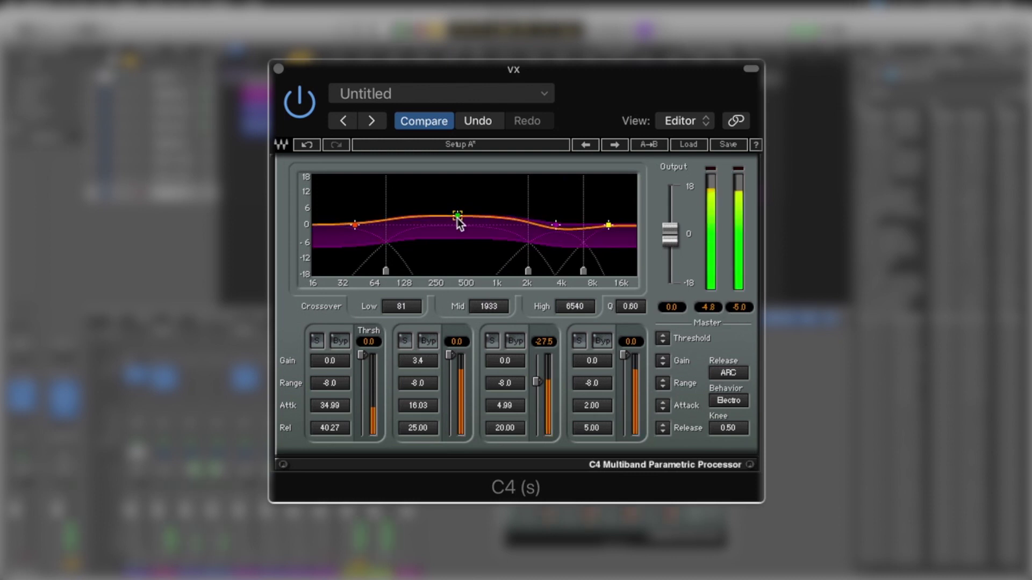
drag(355, 225, 355, 227)
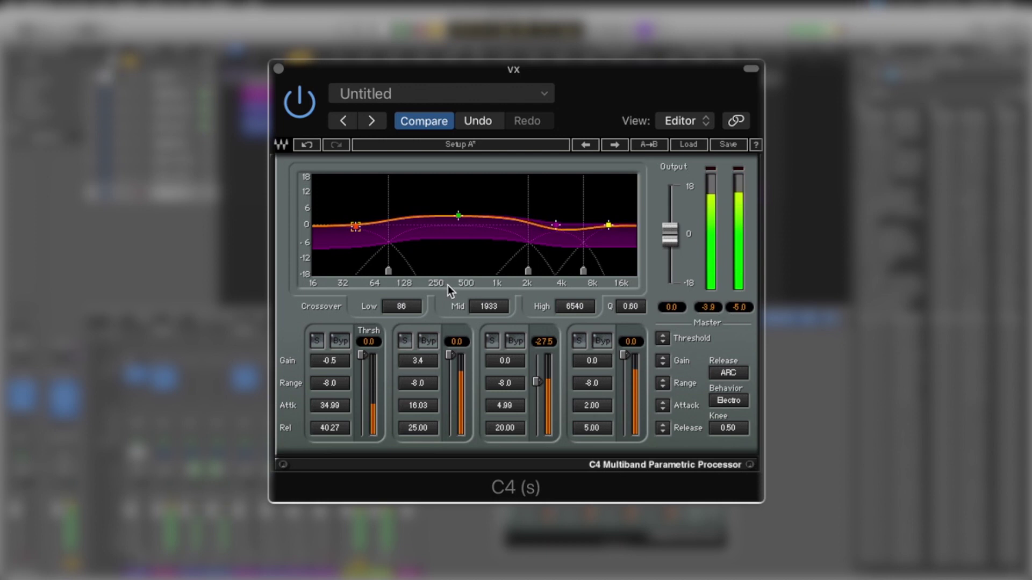
key(space)
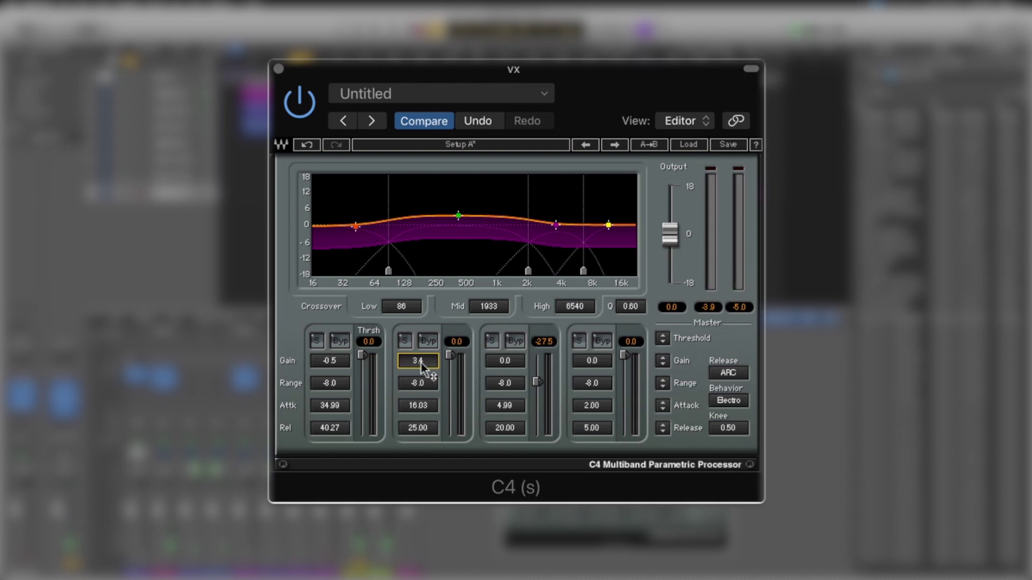
Step: Pull band 2's threshold down to -14.0 dB while listening to the vocal
drag(451, 360, 451, 364)
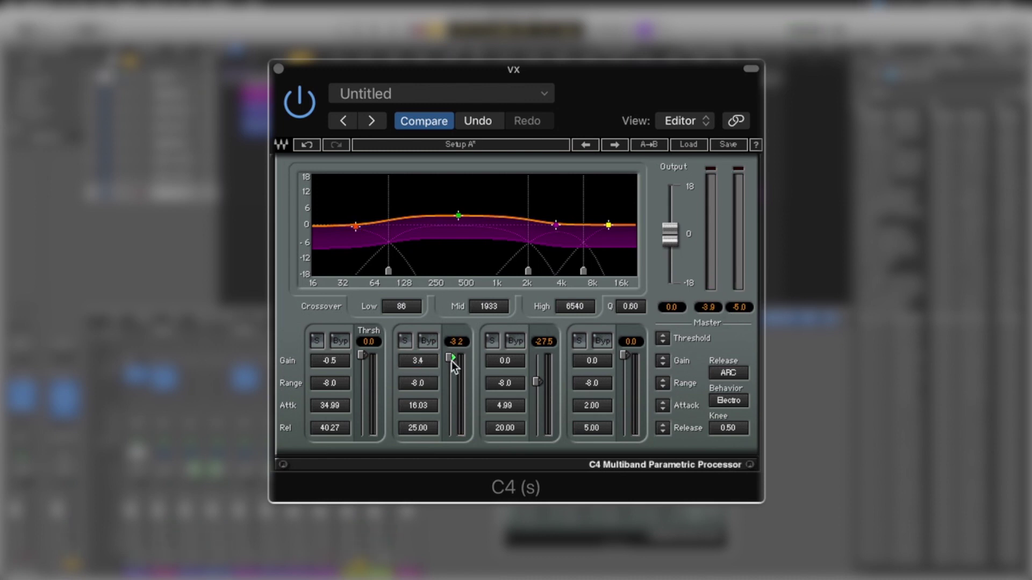
key(space)
drag(450, 358, 450, 369)
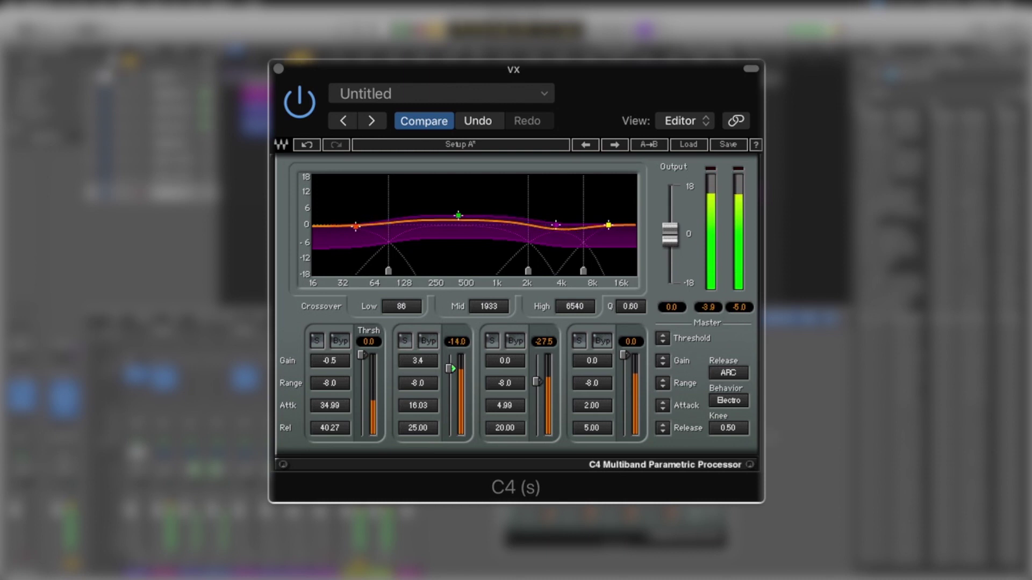
key(space)
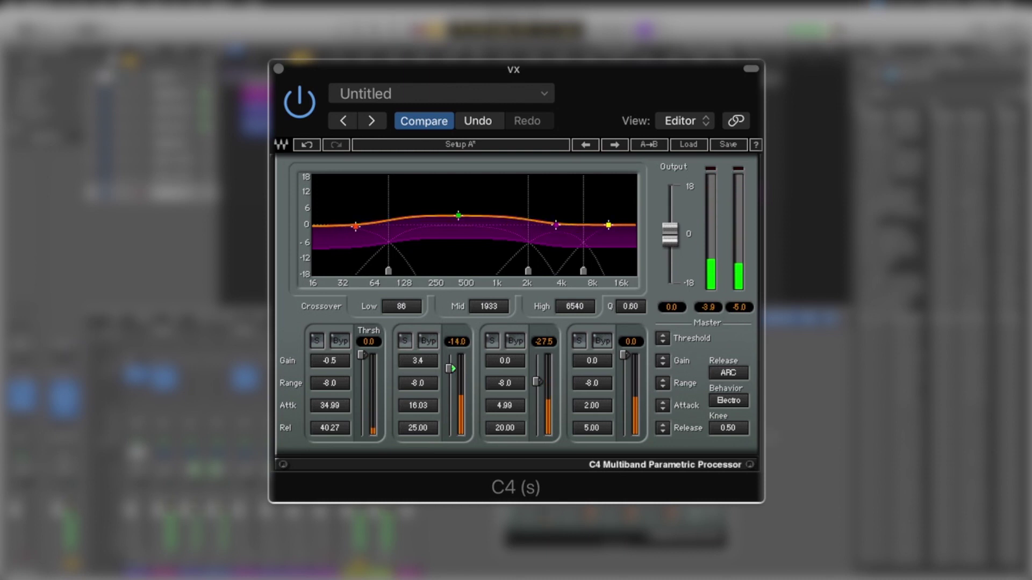
click(406, 341)
key(space)
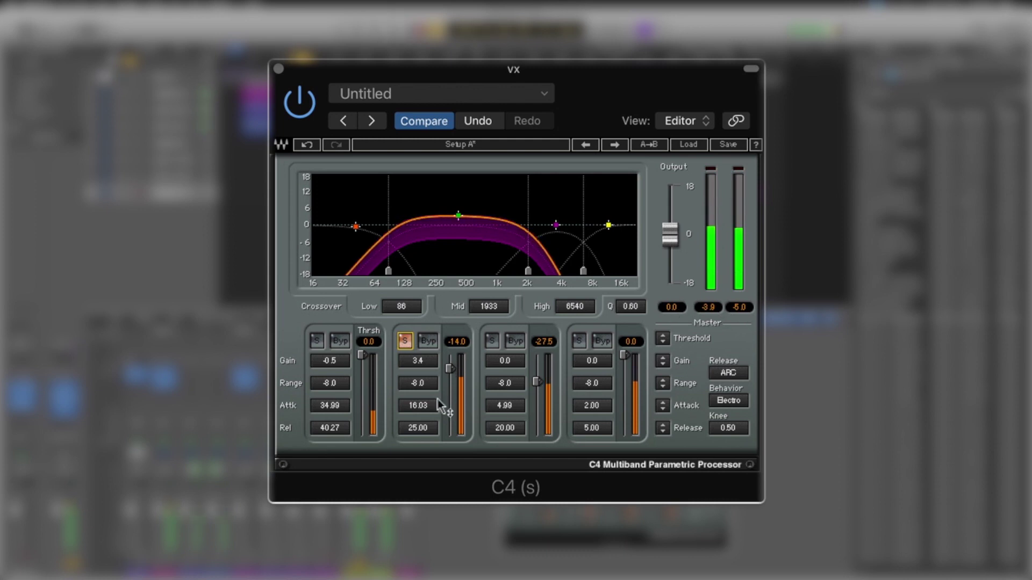
click(405, 341)
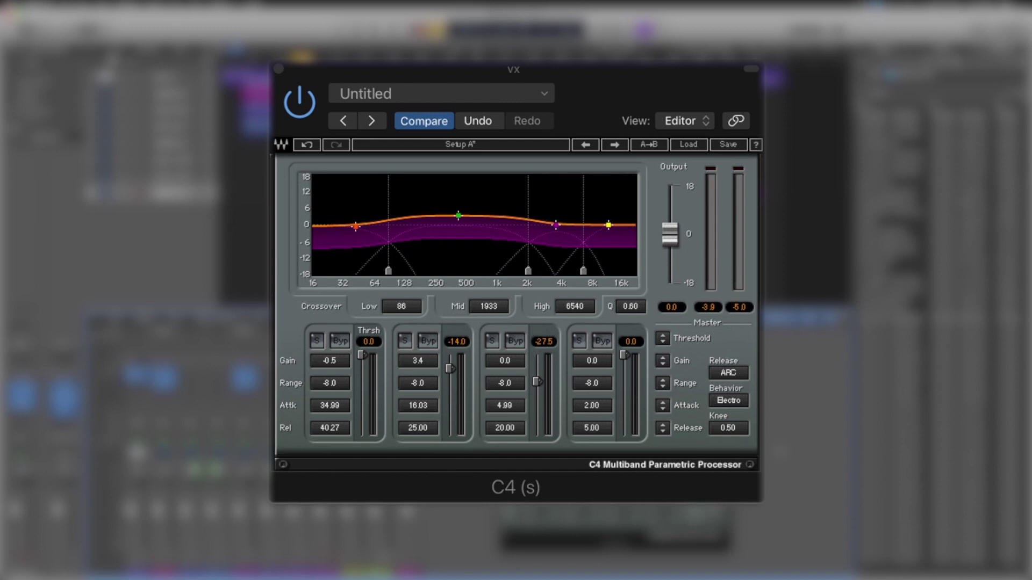
Step: Play the vocal and A/B the C4 processing by switching it off, on, then off
key(space)
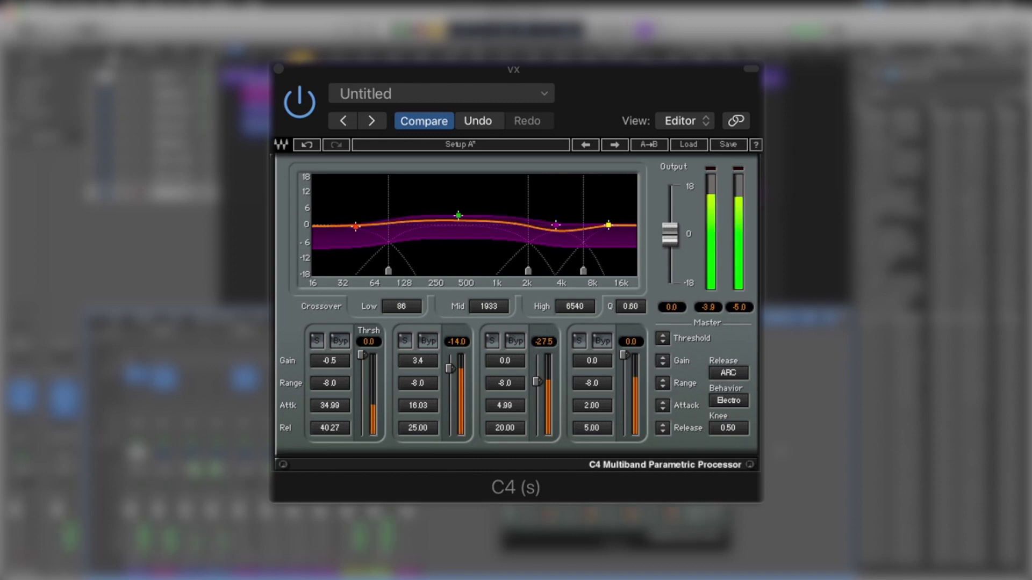
click(300, 102)
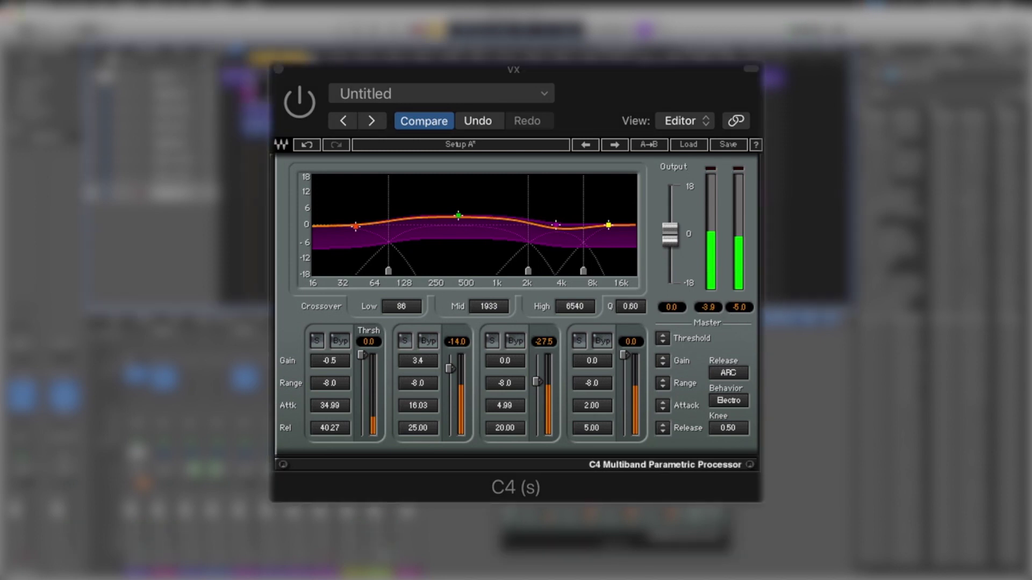
click(621, 95)
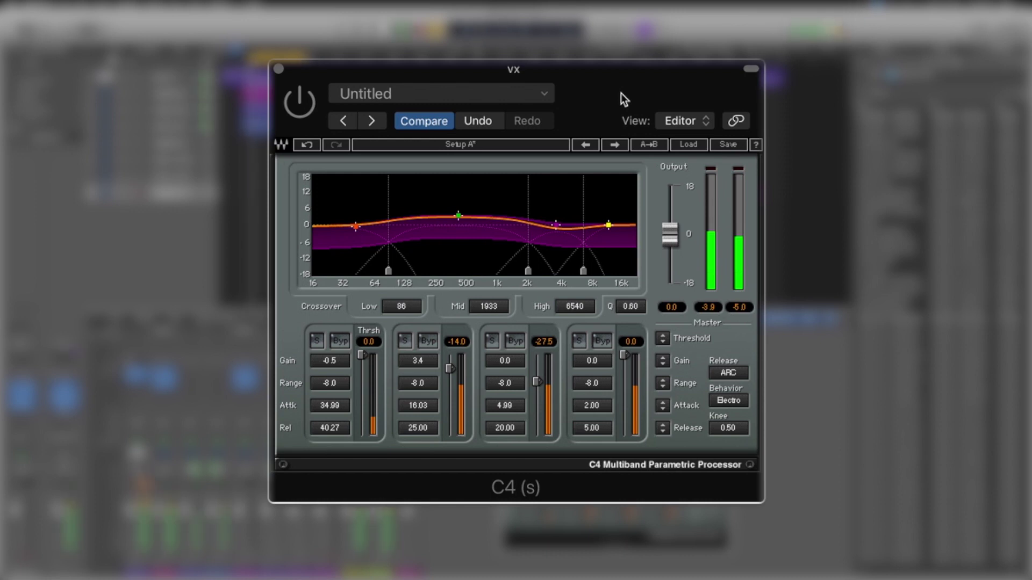
click(299, 103)
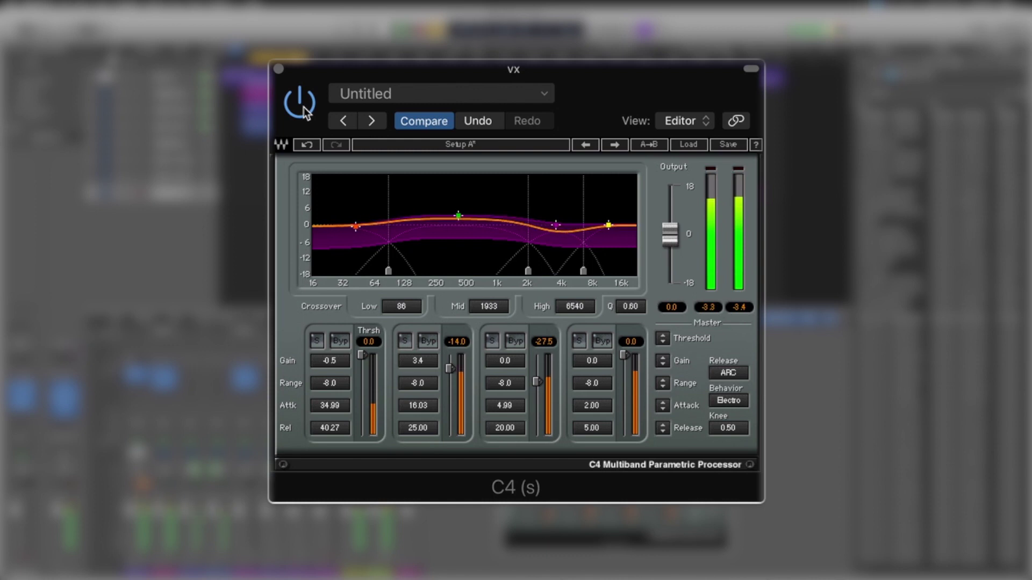
click(304, 108)
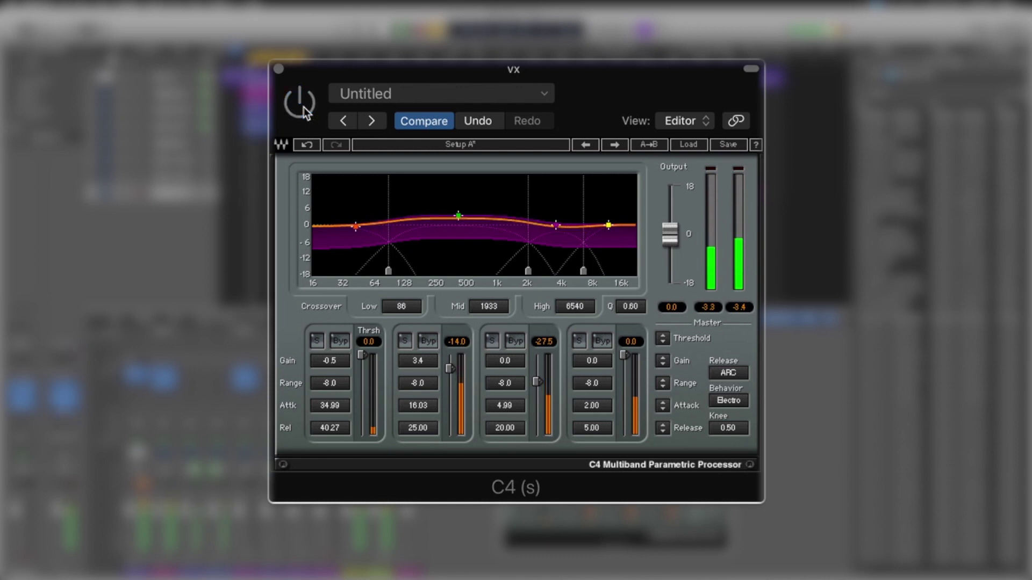